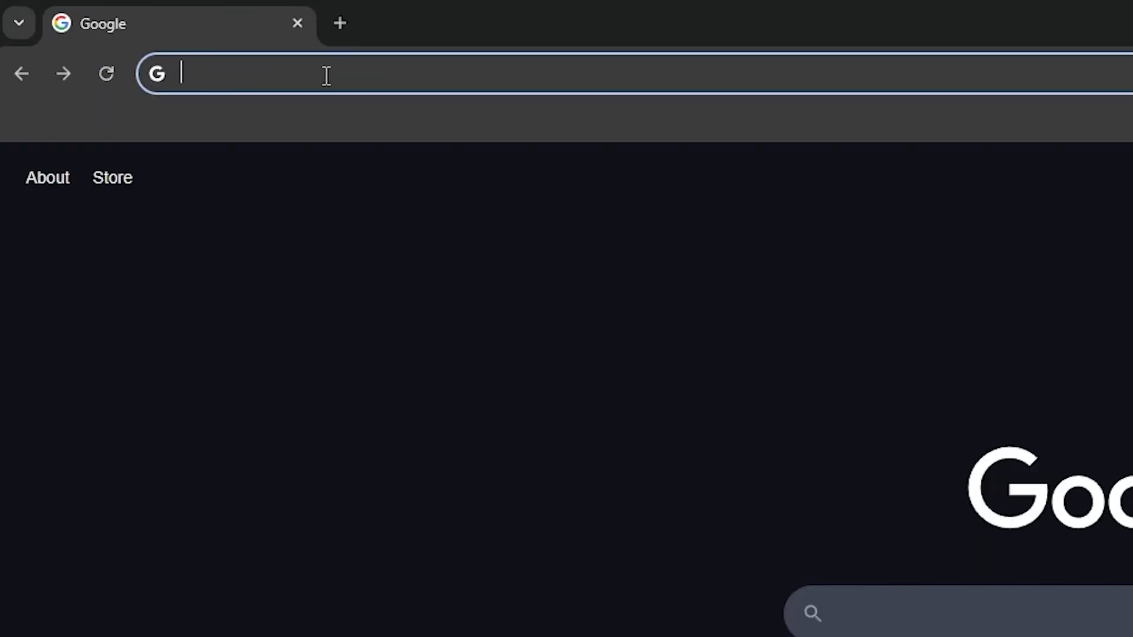
# Step: Go to kali.org, open its download page and bring up the Installer Images options
pyautogui.write('Kali')
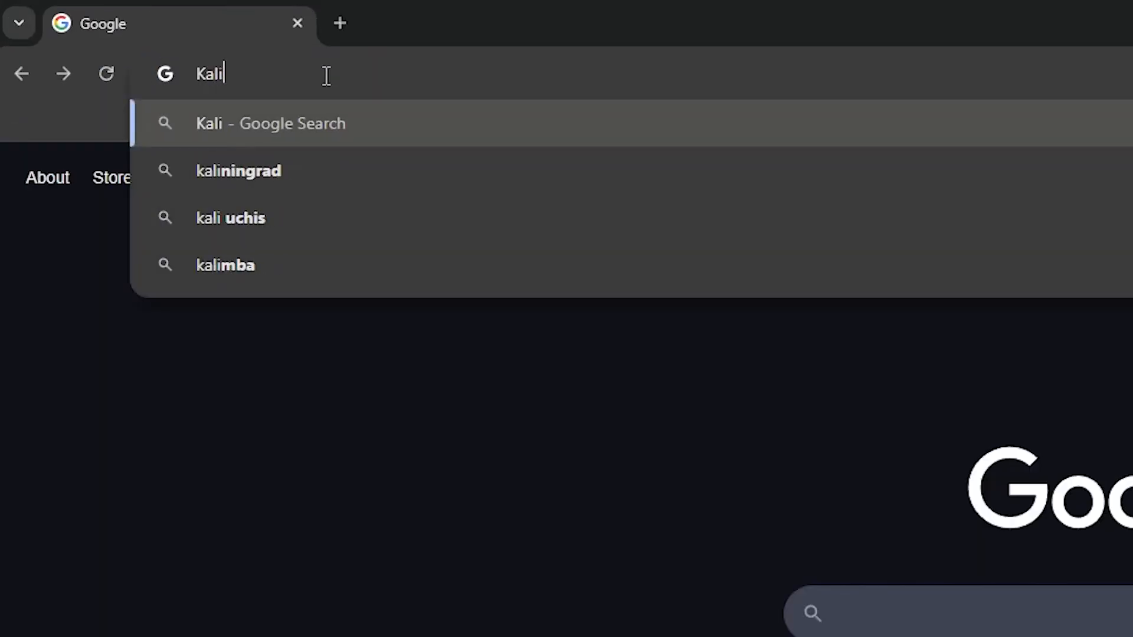
pyautogui.write('.org')
pyautogui.press('Return')
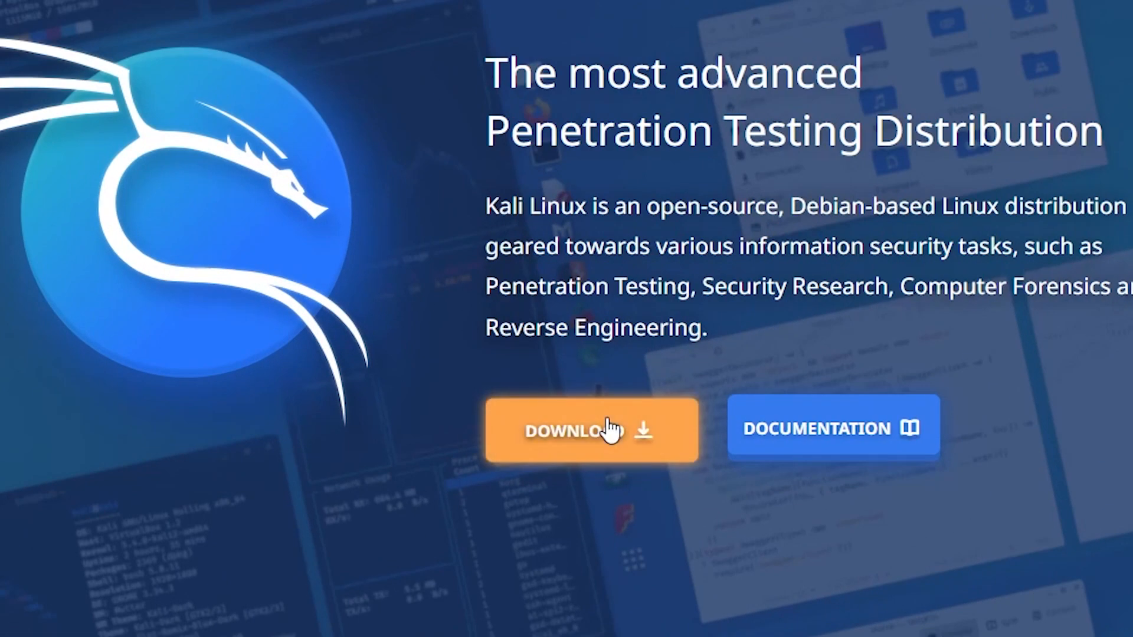
pyautogui.click(608, 420)
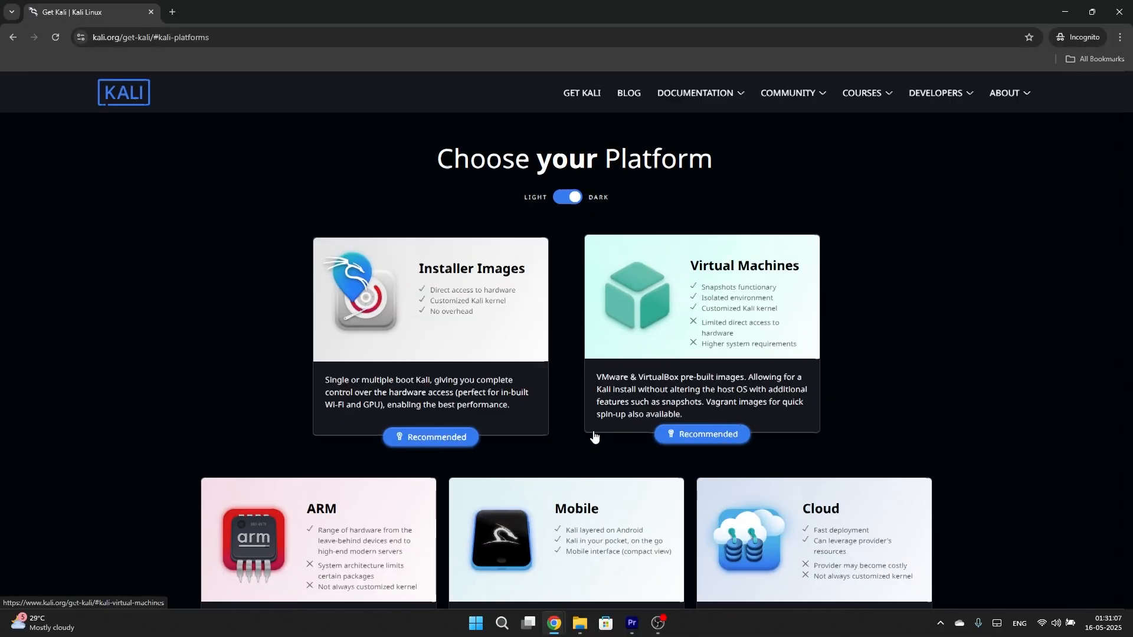
pyautogui.click(434, 383)
pyautogui.scroll(-4, 643, 397)
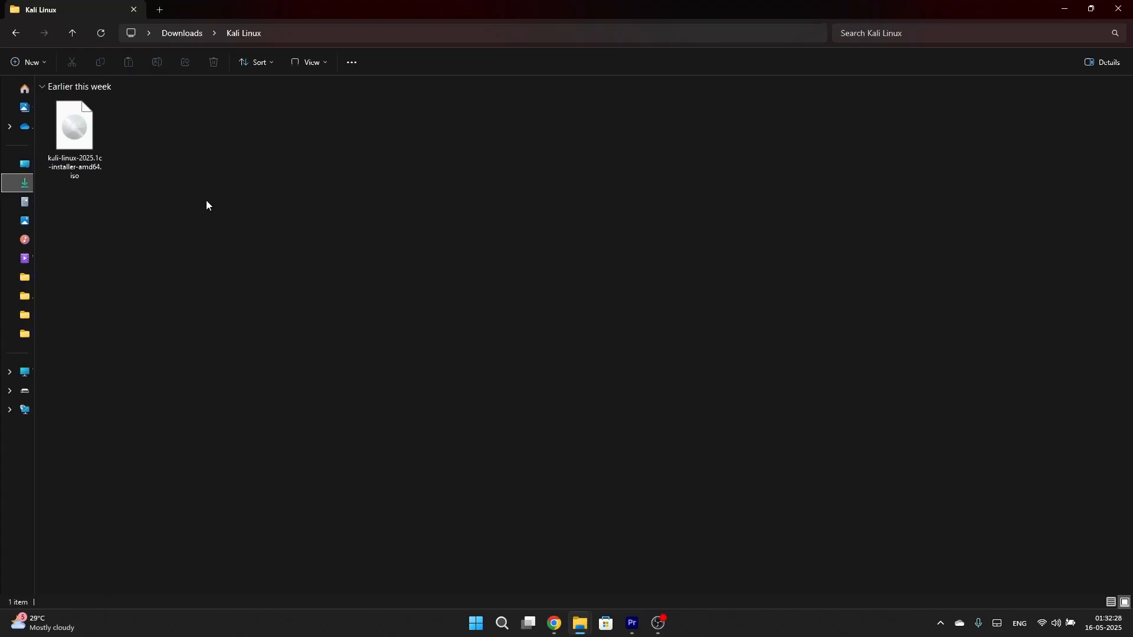
# Step: Check the downloaded Kali installer ISO in Explorer, then launch rufus-4.6_2.exe from Downloads
pyautogui.click(79, 130)
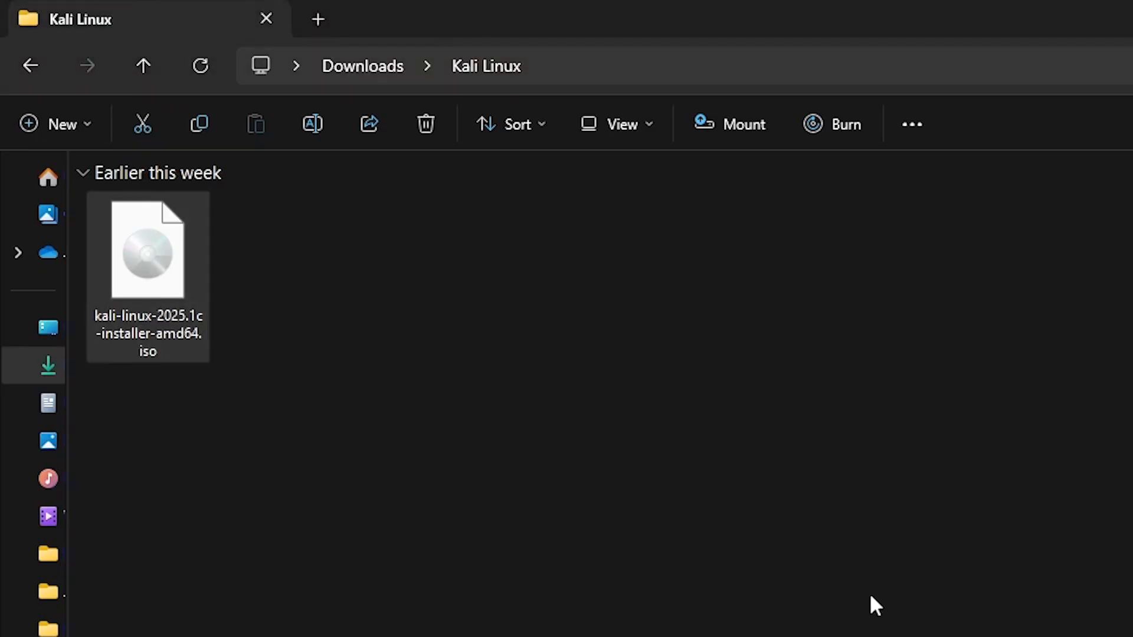
pyautogui.click(364, 632)
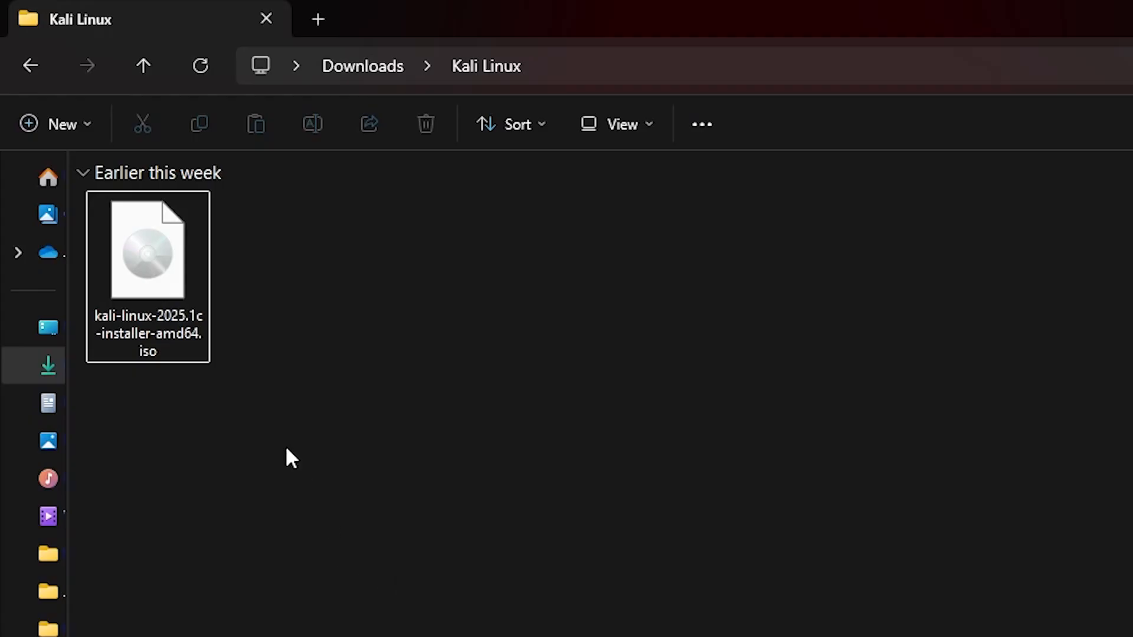
pyautogui.click(169, 321)
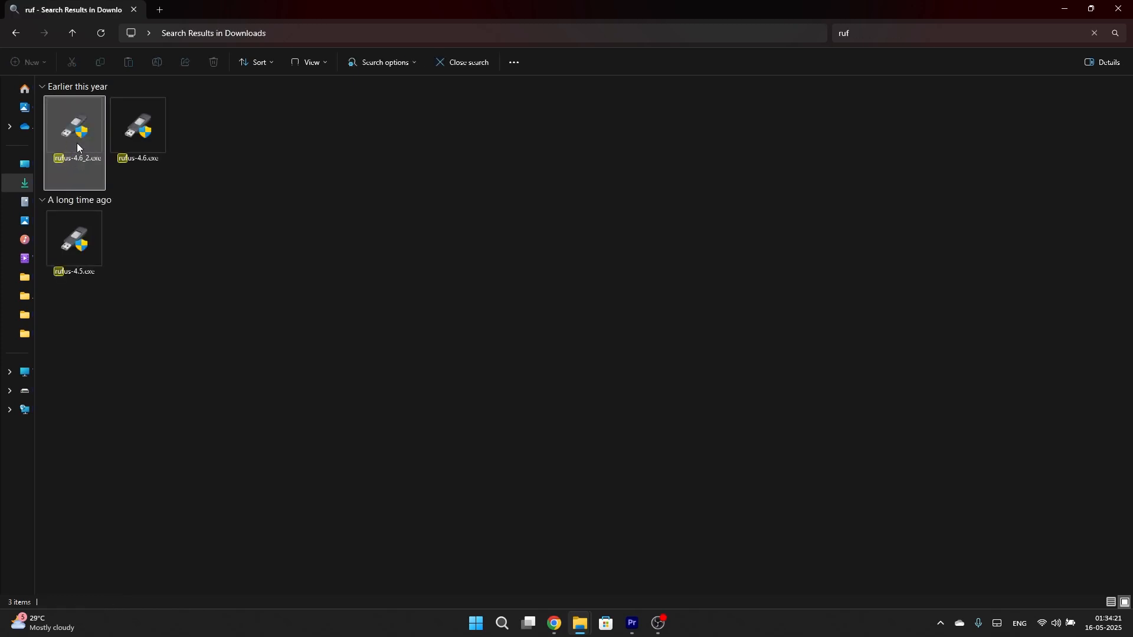
pyautogui.click(148, 281)
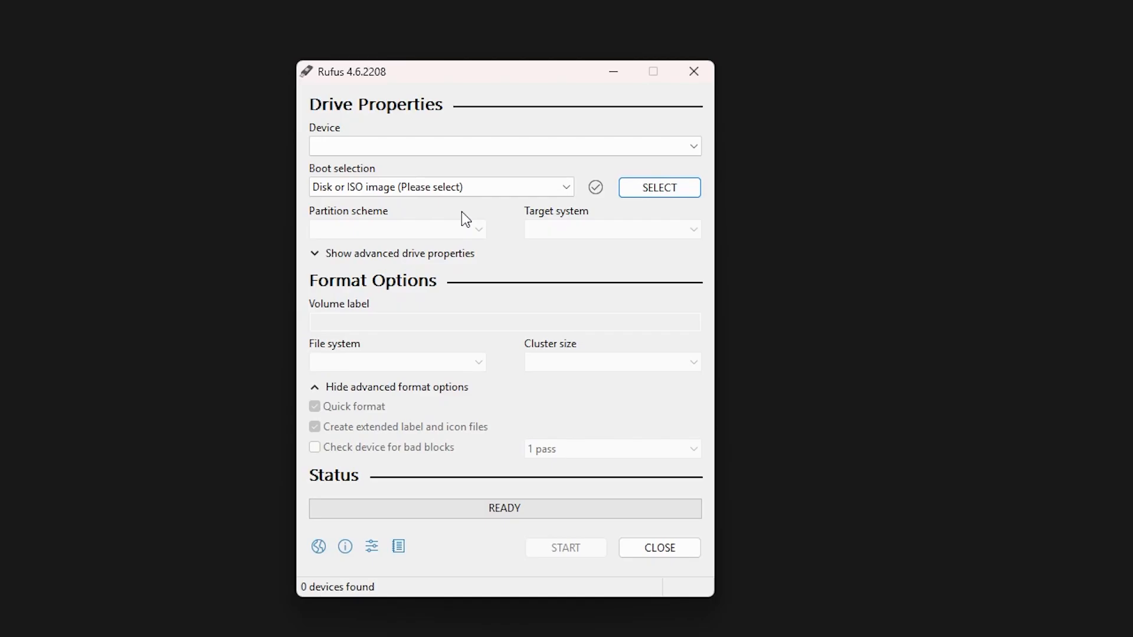
# Step: Check Rufus's empty device list and keep Disk or ISO image as the boot type
pyautogui.click(506, 155)
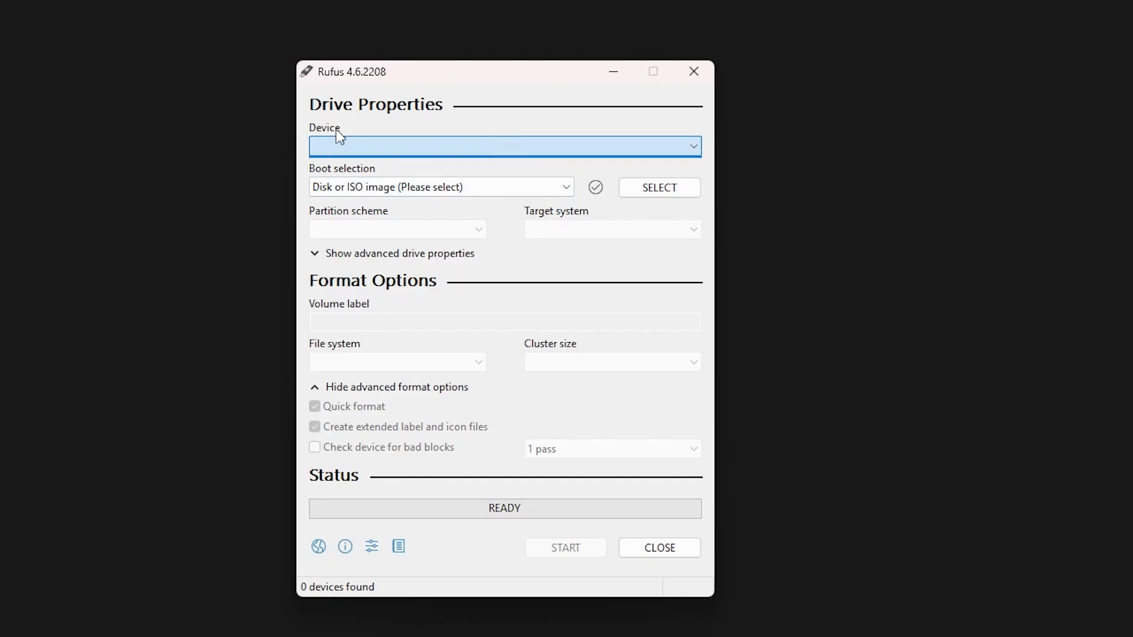
pyautogui.click(468, 152)
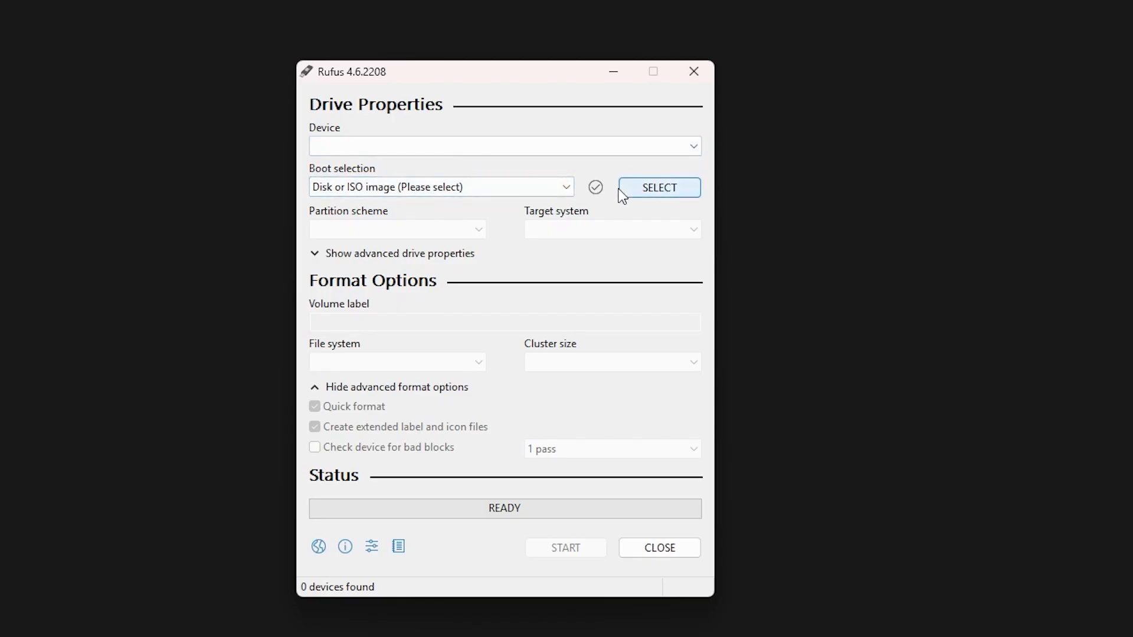
pyautogui.click(539, 196)
pyautogui.click(539, 197)
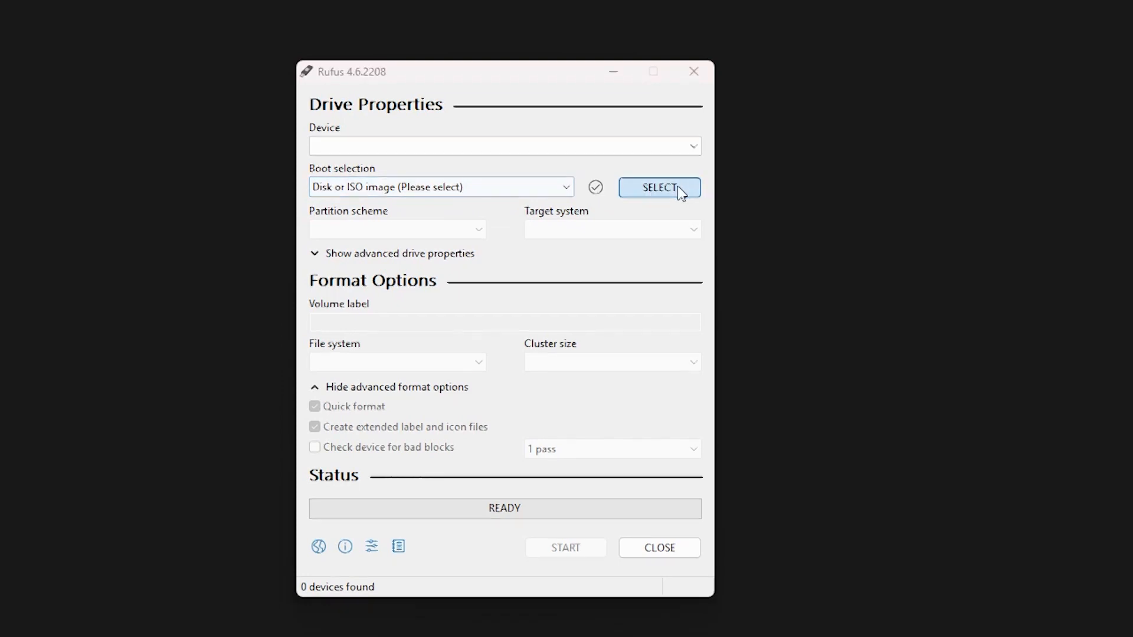
# Step: Load kali-linux-2025.1c-installer-amd64.iso from the Kali Linux folder as the boot image, then close Rufus
pyautogui.click(680, 189)
pyautogui.doubleClick(537, 344)
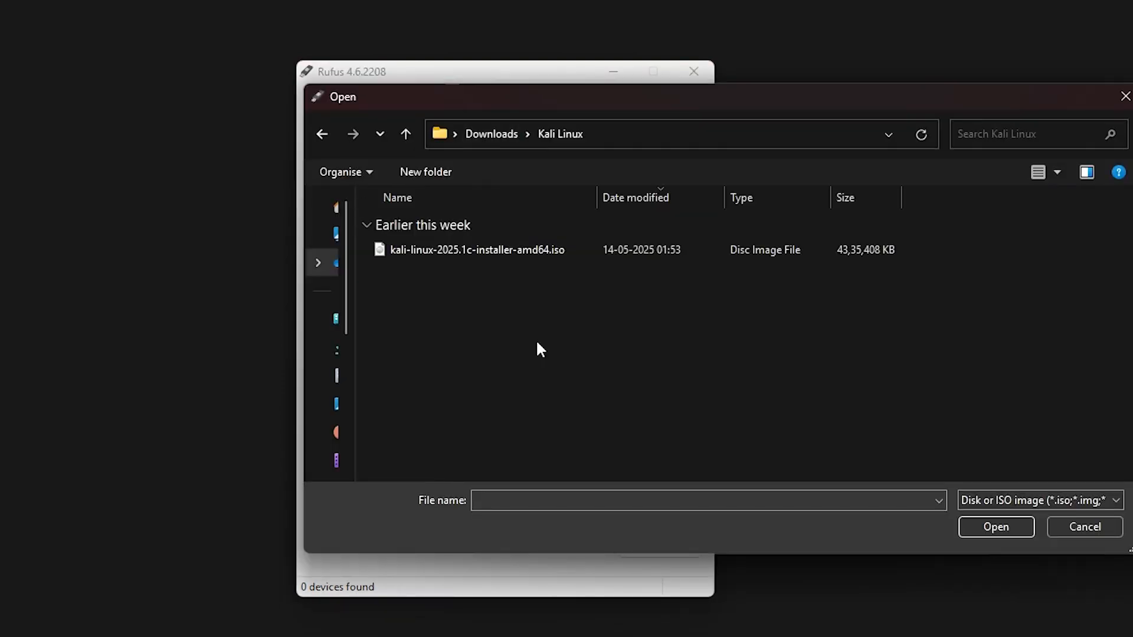
pyautogui.click(469, 251)
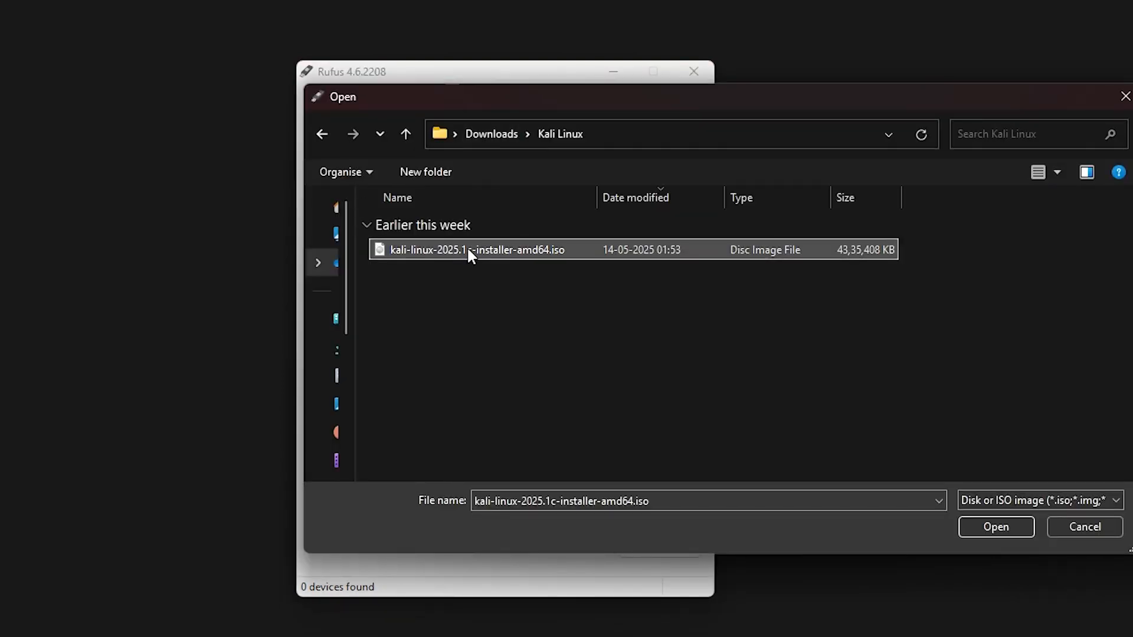
pyautogui.doubleClick(512, 249)
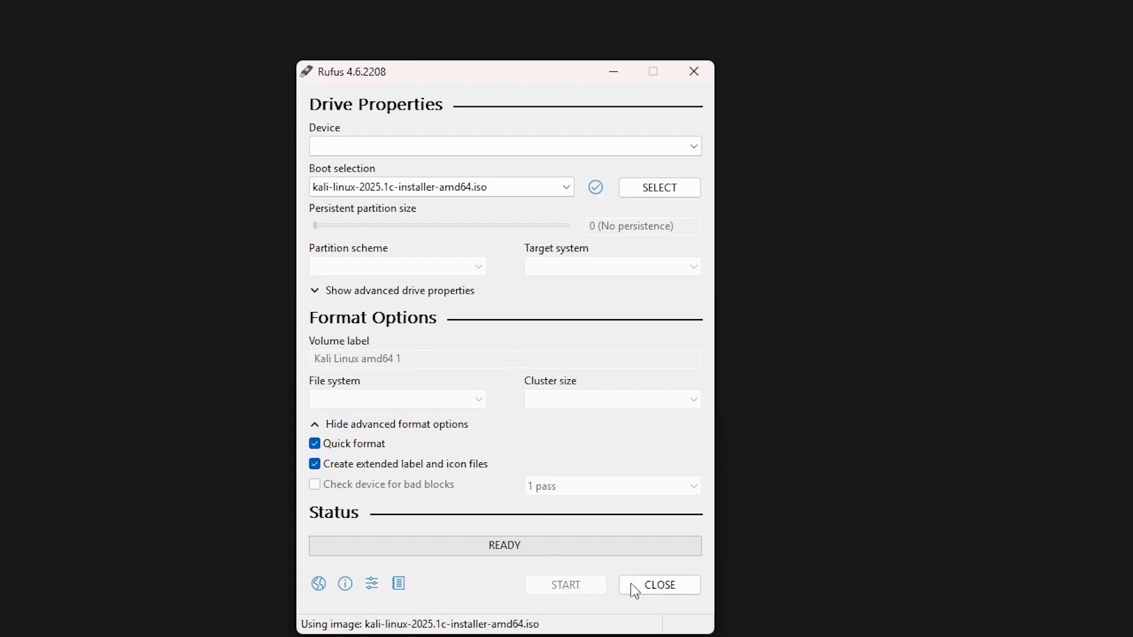
pyautogui.click(672, 586)
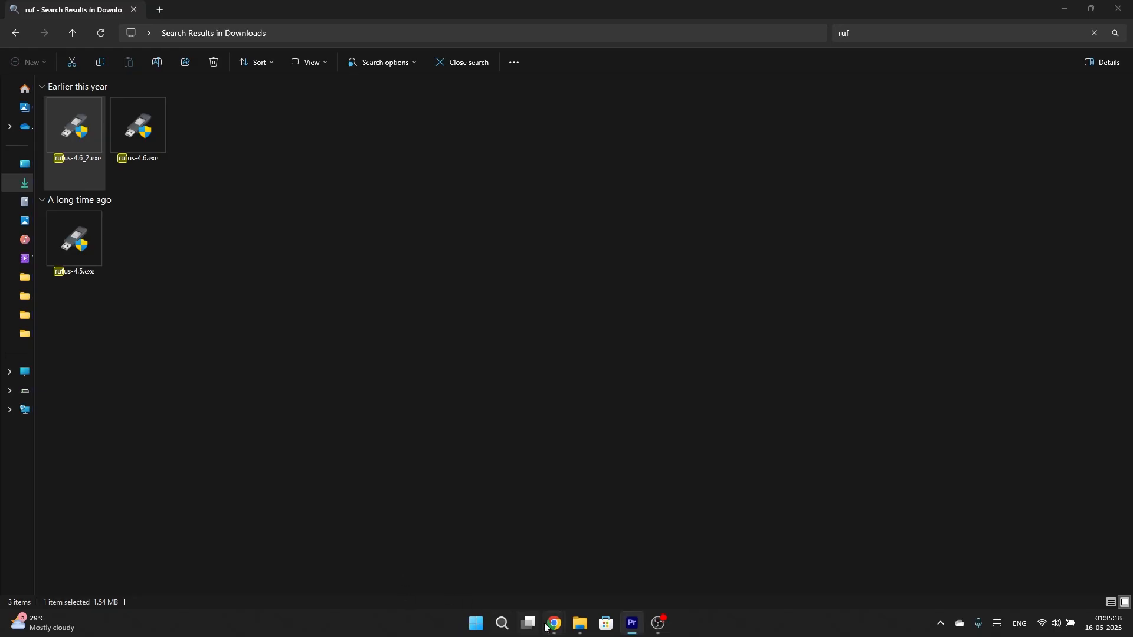
# Step: Leave Windows and boot from the Rufus USB drive into the Kali installer's UEFI menu
pyautogui.moveTo(554, 625)
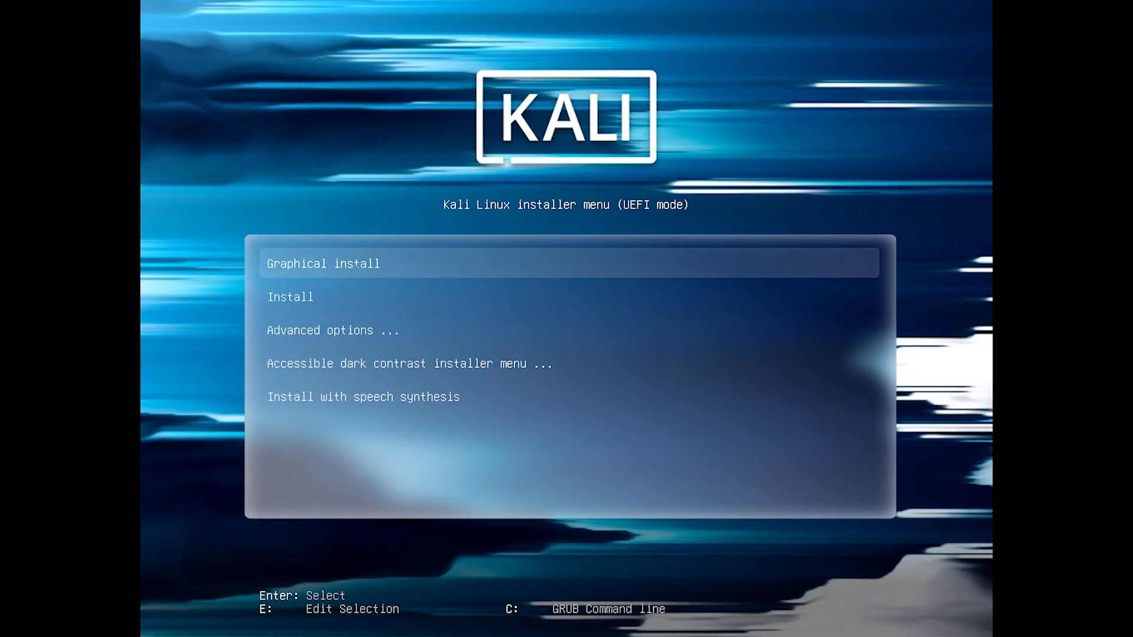
# Step: Highlight Graphical install in the boot menu and start it
pyautogui.press('Down')
pyautogui.press('Up')
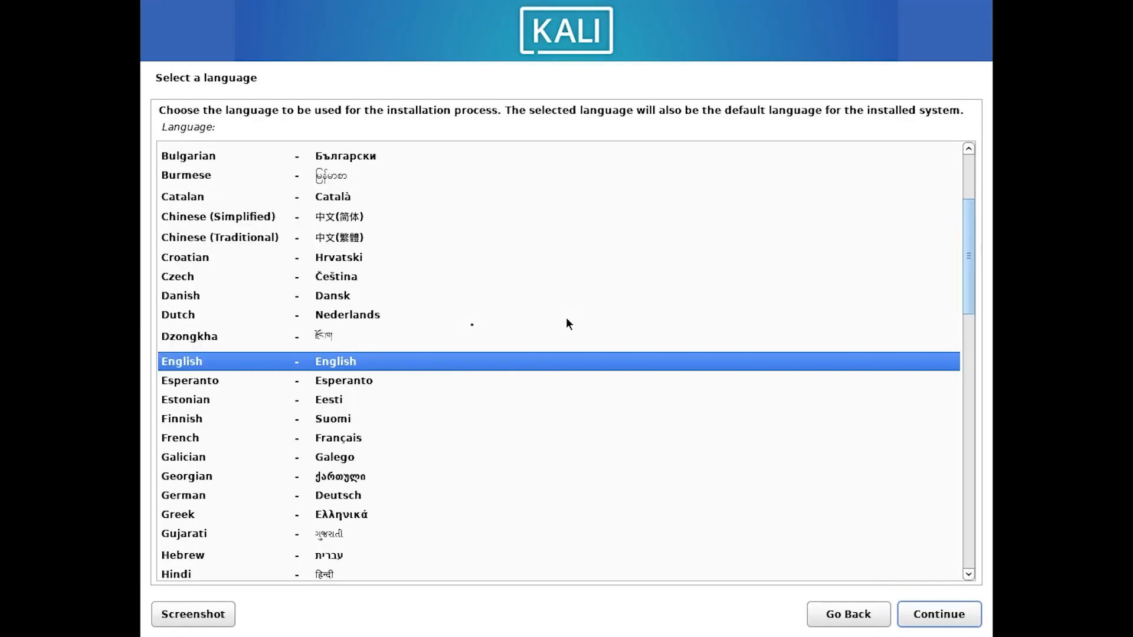
# Step: Choose English, set the location to India and keep the American English keymap
pyautogui.click(329, 363)
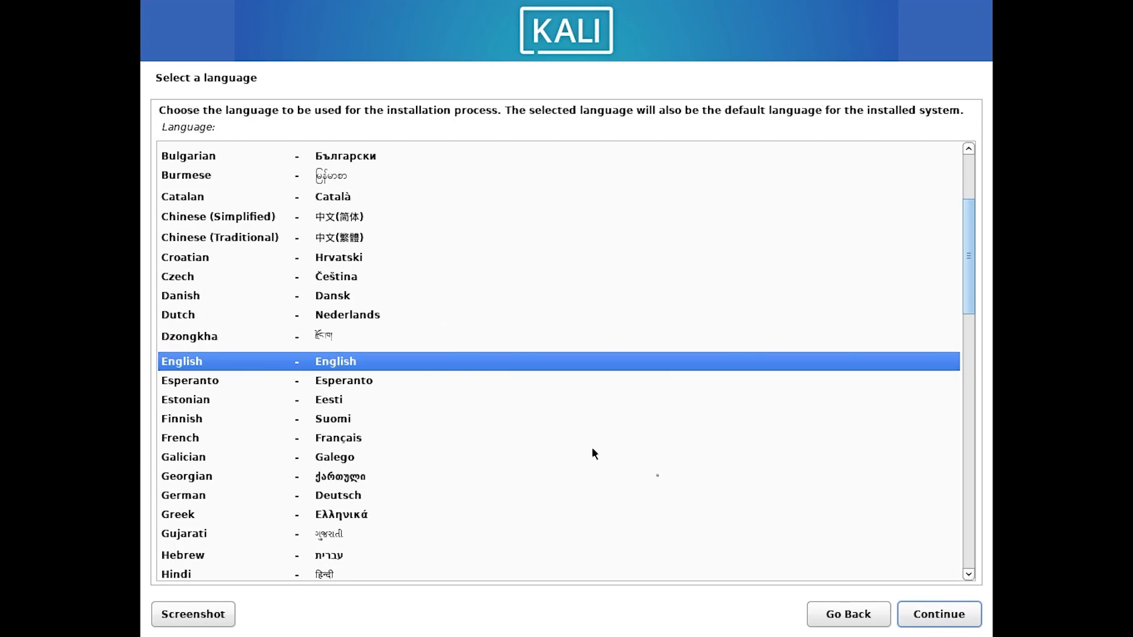
pyautogui.click(957, 615)
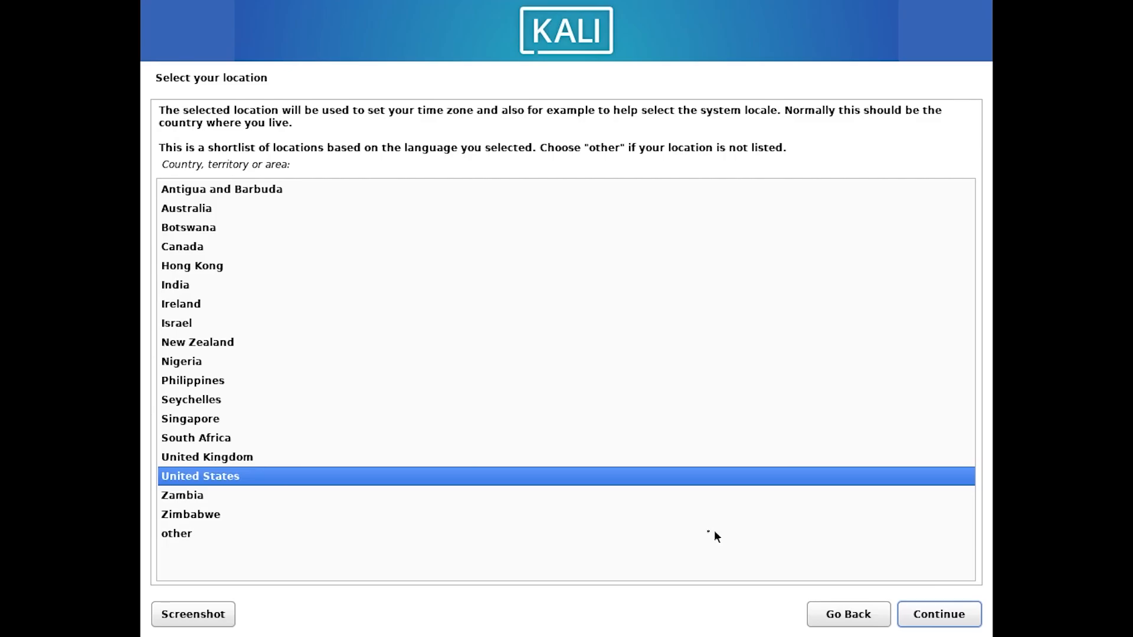
pyautogui.click(188, 287)
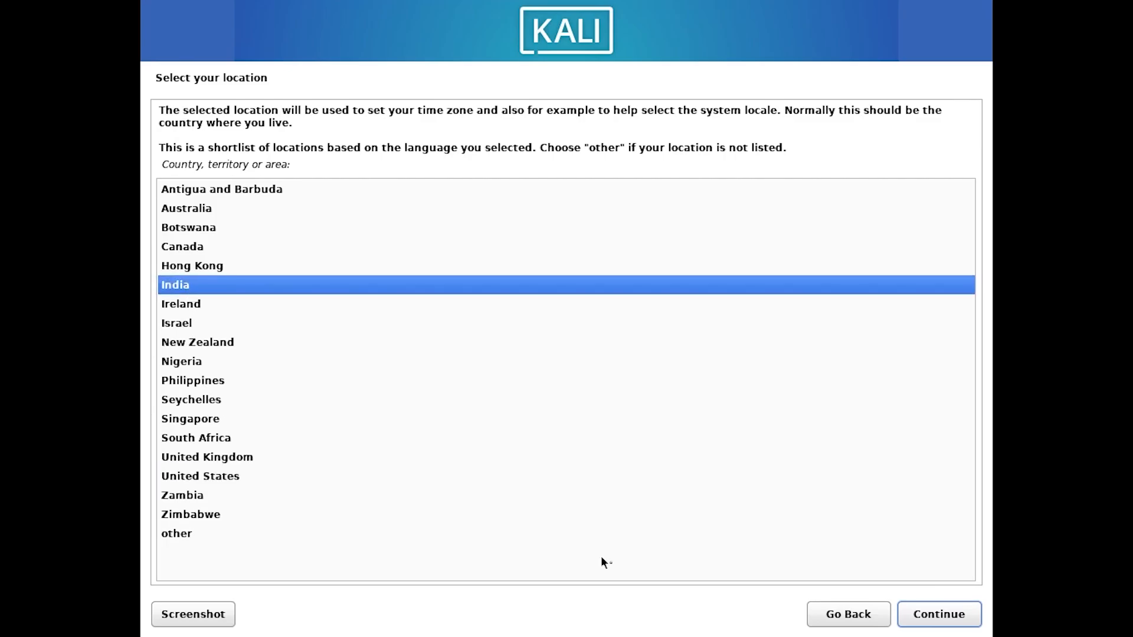
pyautogui.click(962, 621)
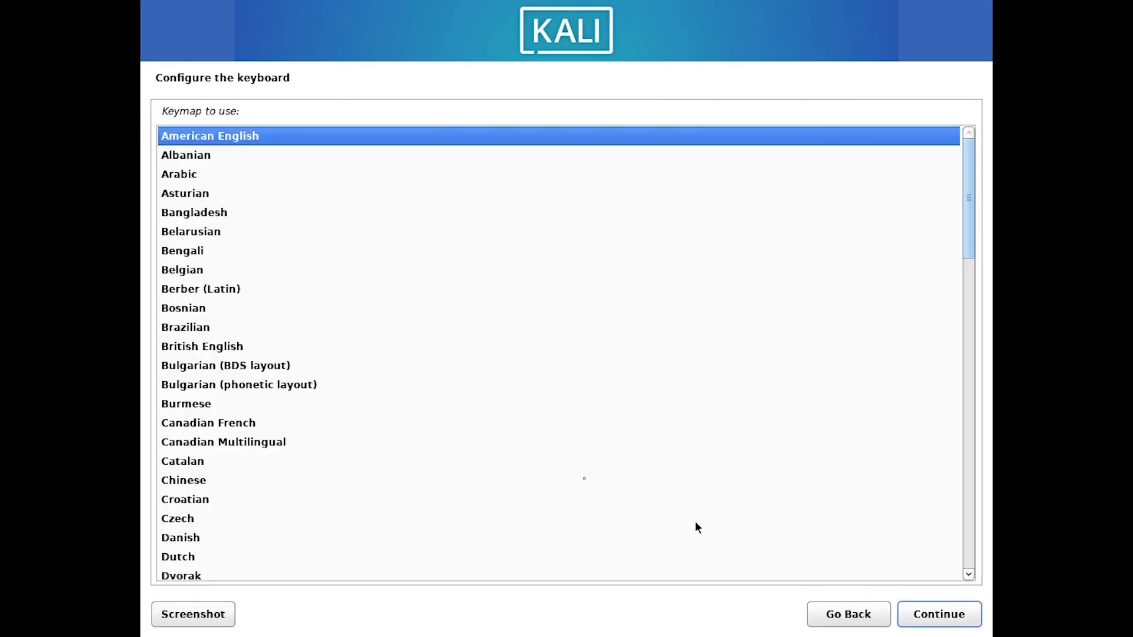
pyautogui.scroll(-1, 288, 364)
pyautogui.scroll(1, 288, 367)
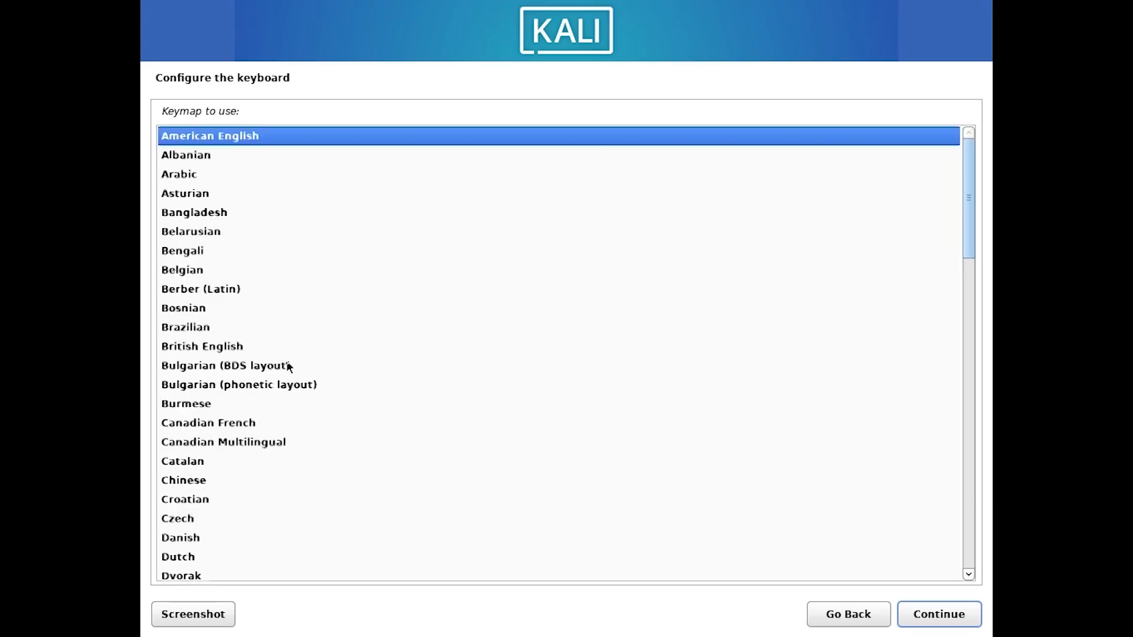
pyautogui.click(936, 613)
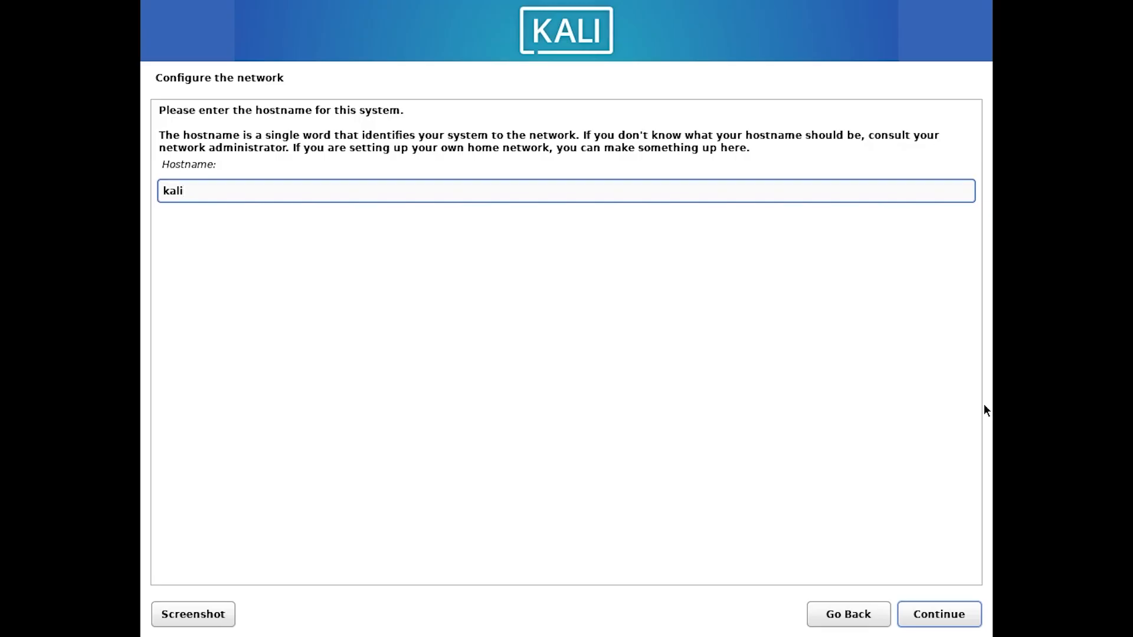
# Step: Keep hostname kali, leave the domain blank and enter the new user's full name
pyautogui.click(939, 614)
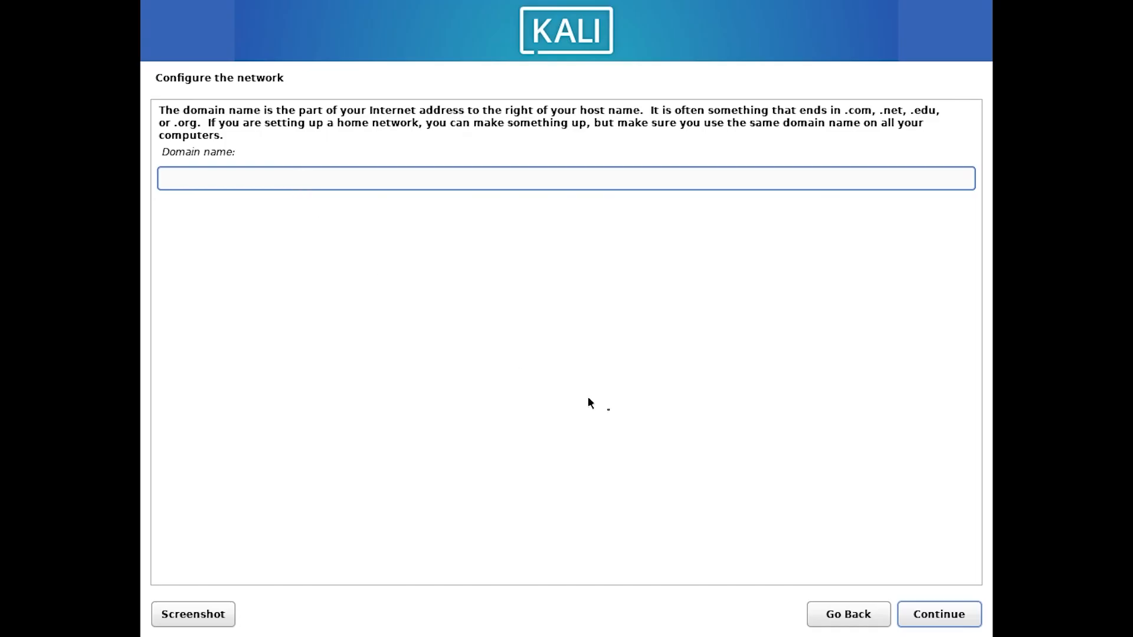
pyautogui.click(972, 625)
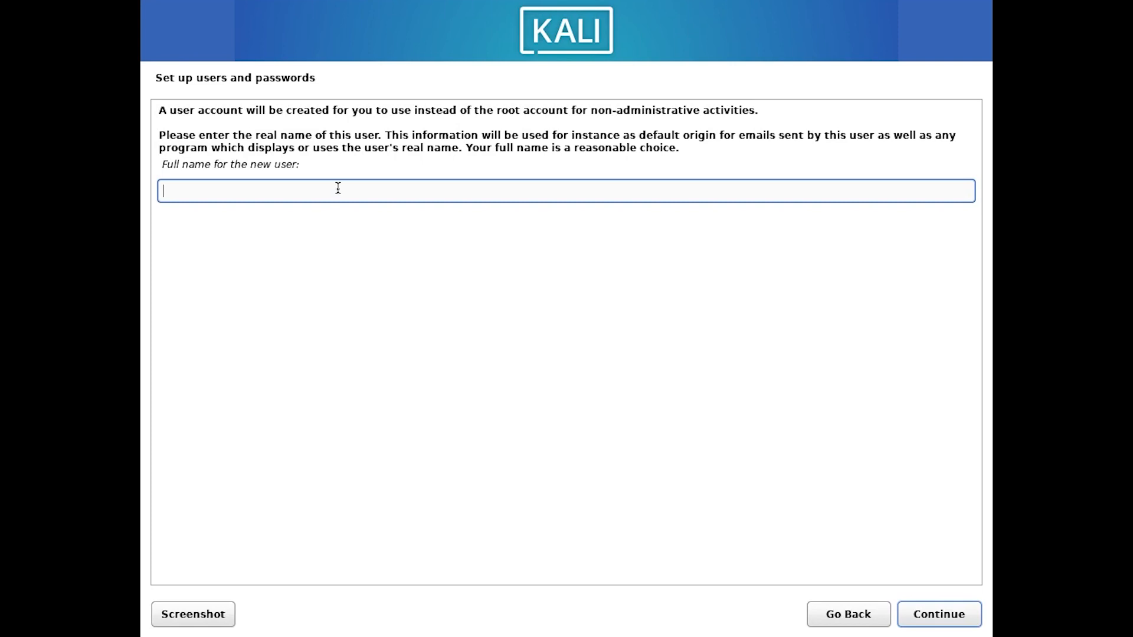
pyautogui.write('KALI')
pyautogui.click(944, 618)
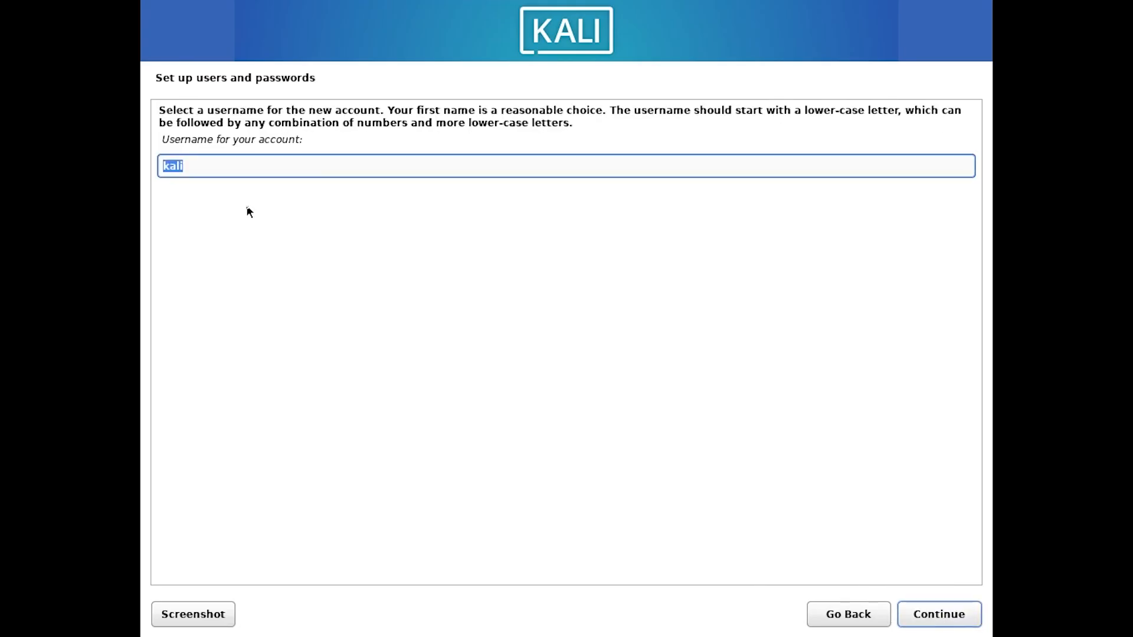
# Step: Accept the suggested username, then set and confirm the account password
pyautogui.click(924, 618)
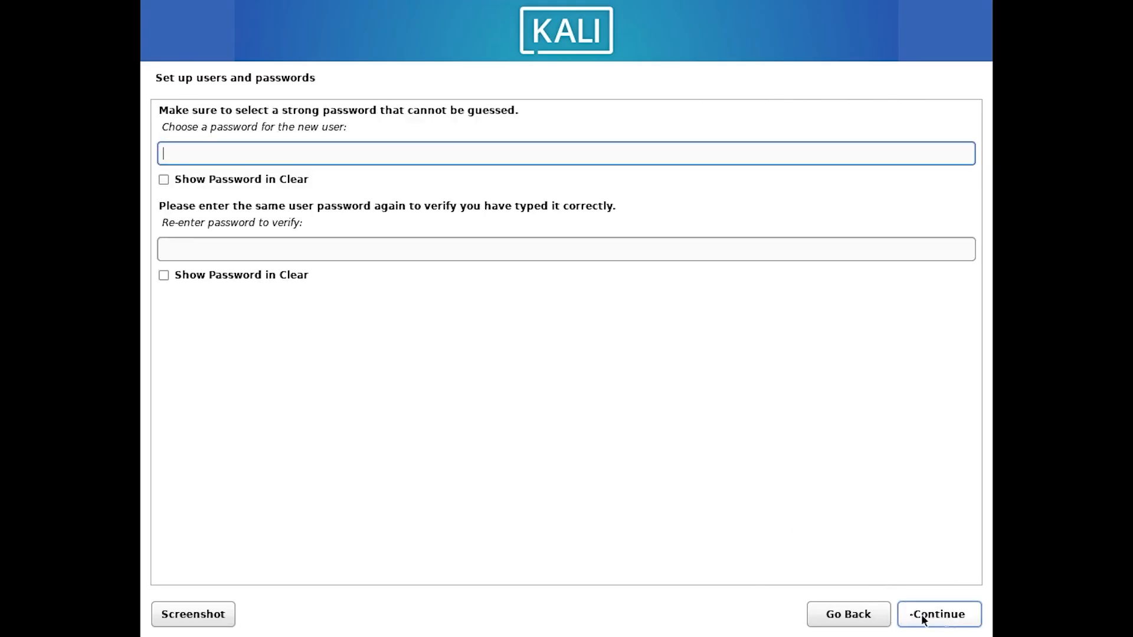
pyautogui.write('●●●●●●●●●●')
pyautogui.click(197, 248)
pyautogui.write('●●●●●●●●●●')
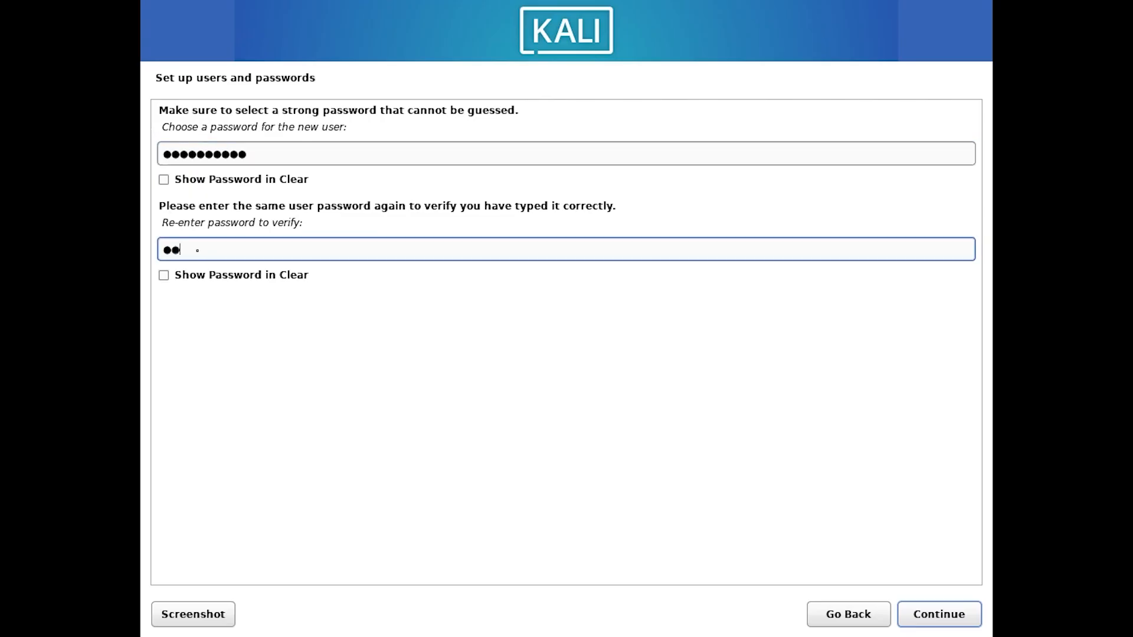
pyautogui.press('Return')
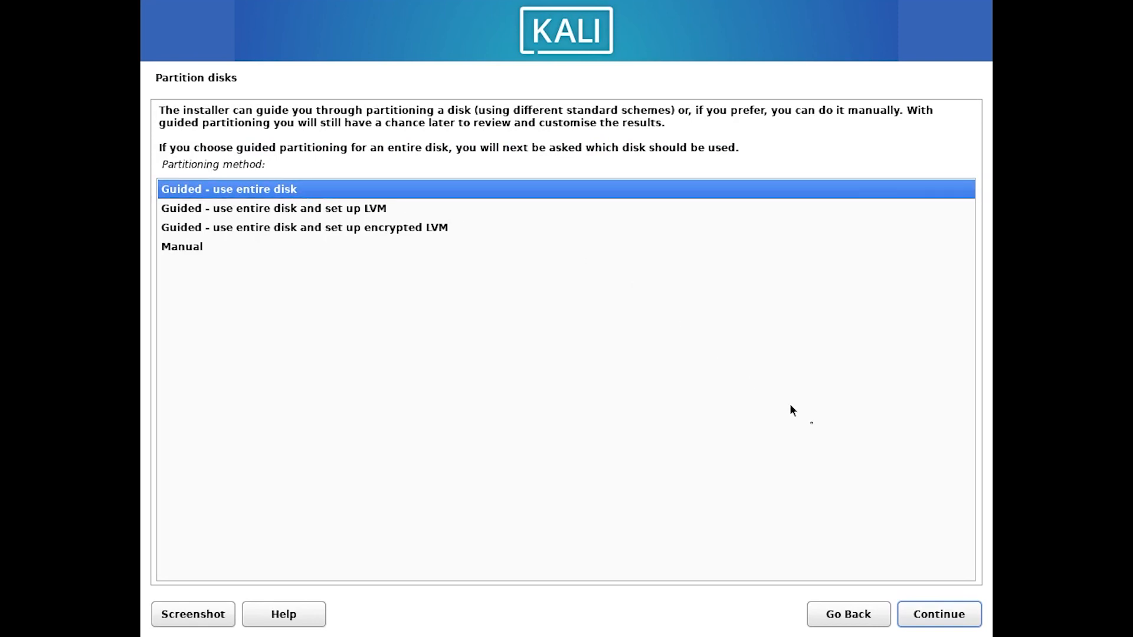
# Step: Use the whole 136.4 GB disk in one partition, install Xfce with default tools, and reboot
pyautogui.click(940, 614)
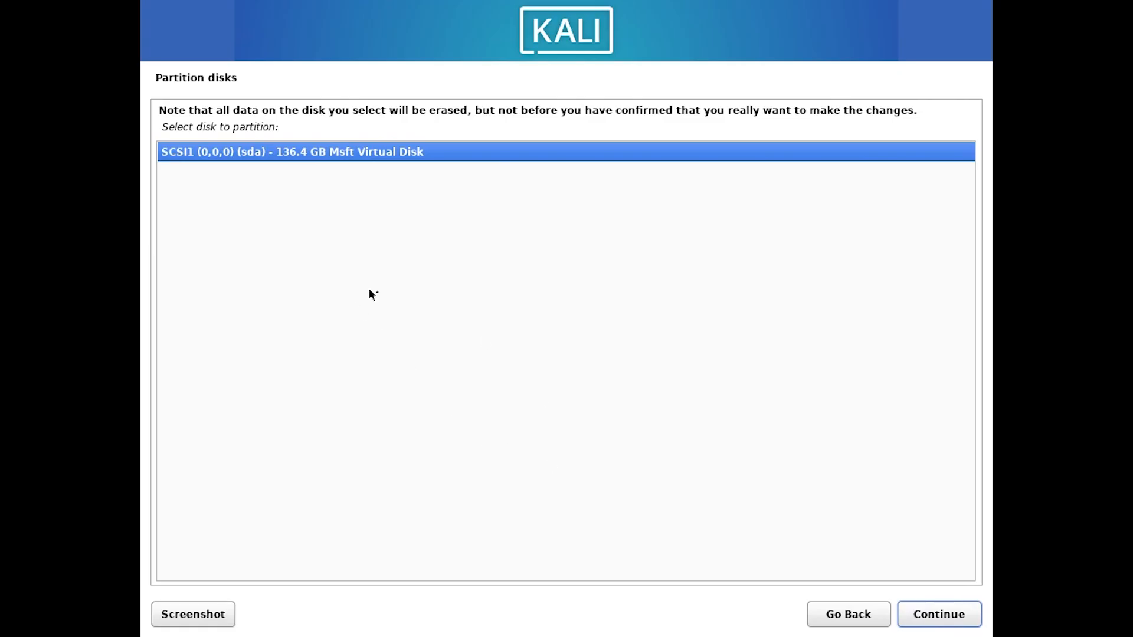
pyautogui.click(941, 614)
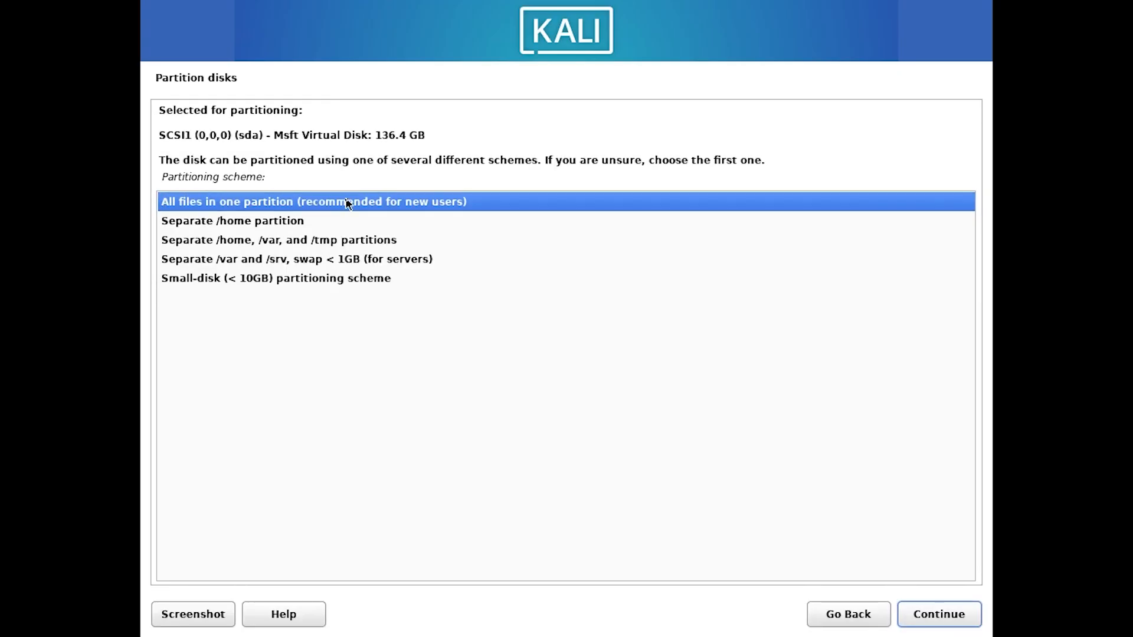
pyautogui.click(941, 615)
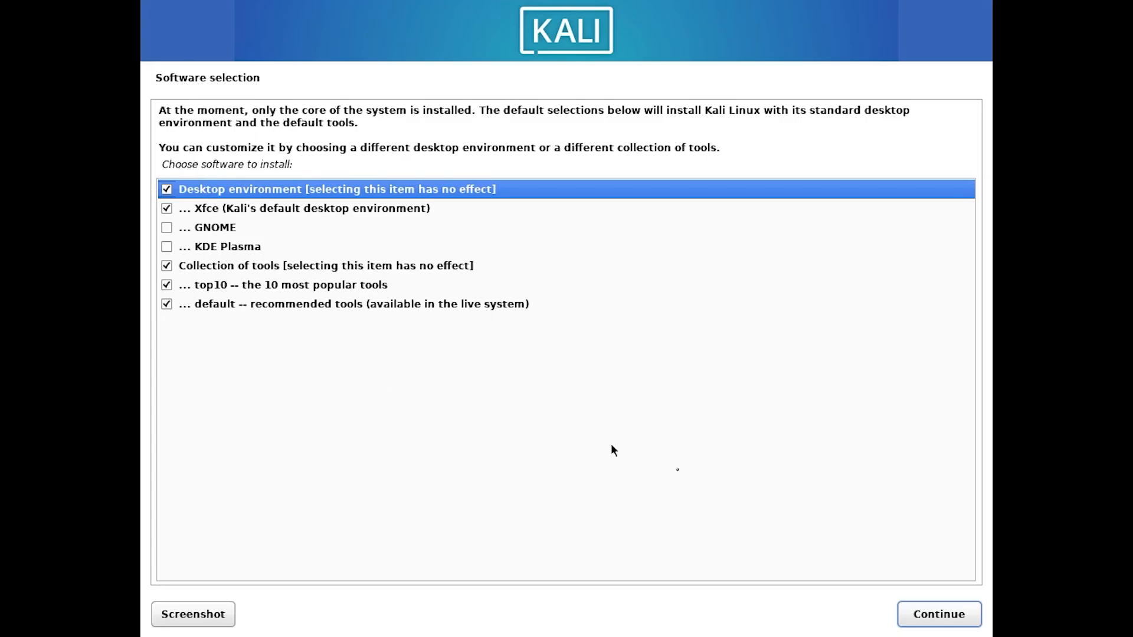
pyautogui.click(951, 615)
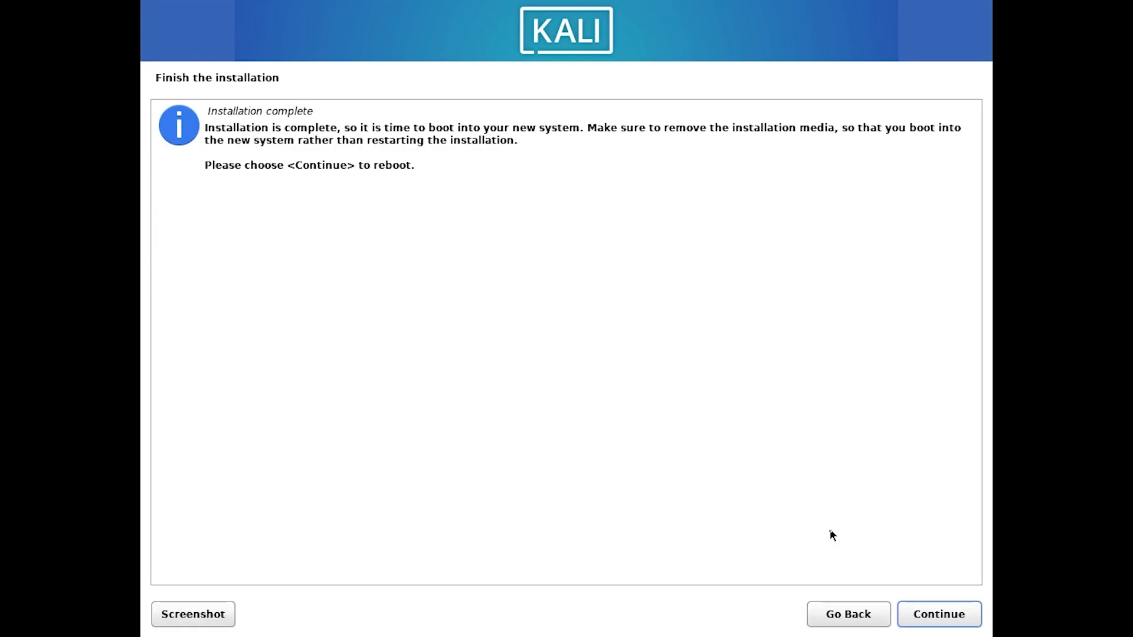
pyautogui.click(937, 613)
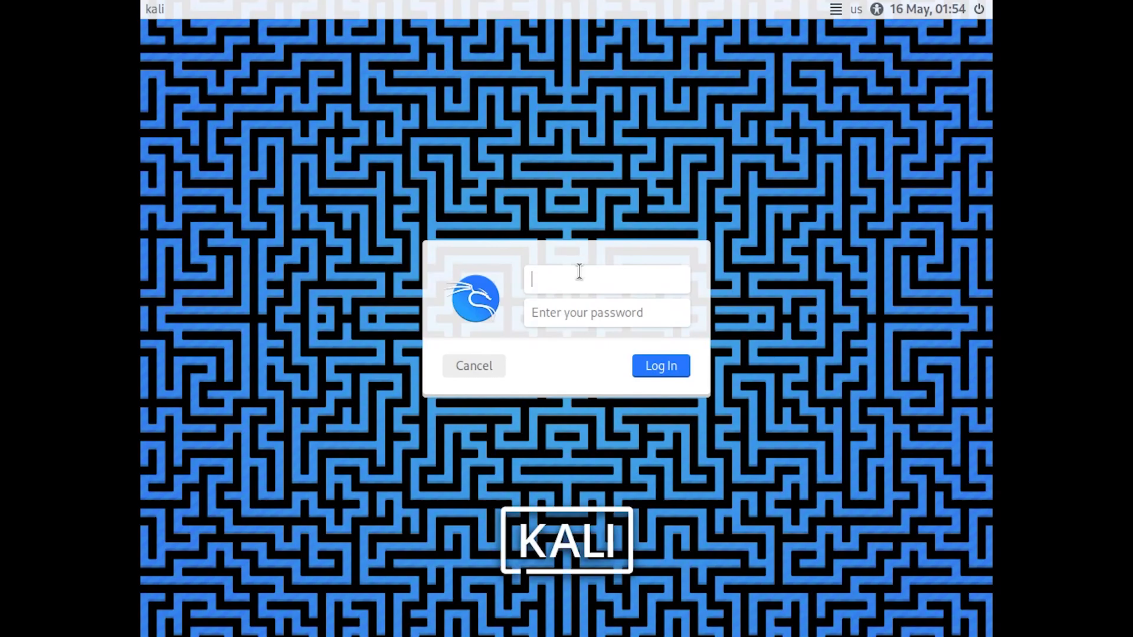
# Step: Log in with the new user's username and password to reach the Xfce desktop
pyautogui.write('Kali')
pyautogui.press('Tab')
pyautogui.write('kali123456')
pyautogui.press('Return')
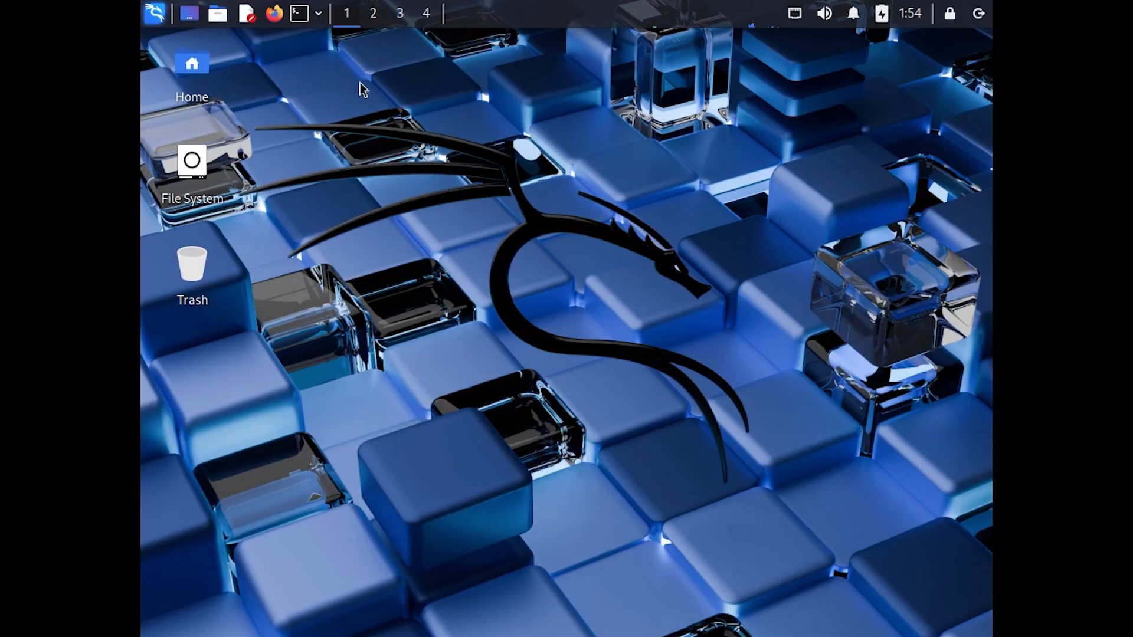
# Step: Open a terminal from the top panel and run hostnamectl
pyautogui.click(401, 17)
pyautogui.click(348, 18)
pyautogui.click(298, 16)
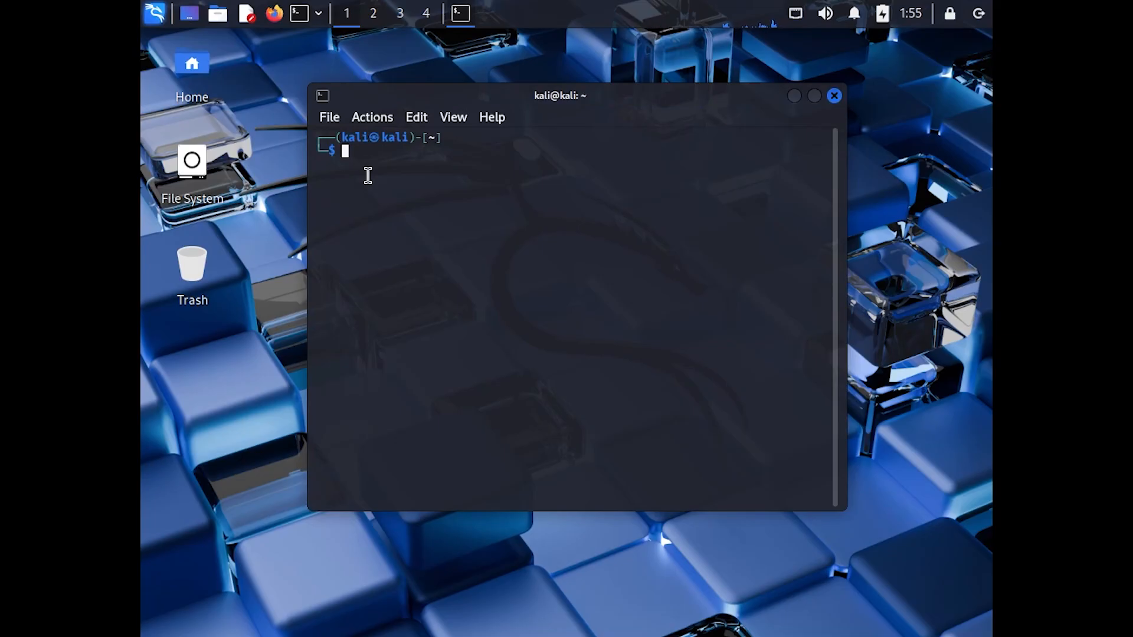
pyautogui.write('hostnamectl')
pyautogui.press('Return')
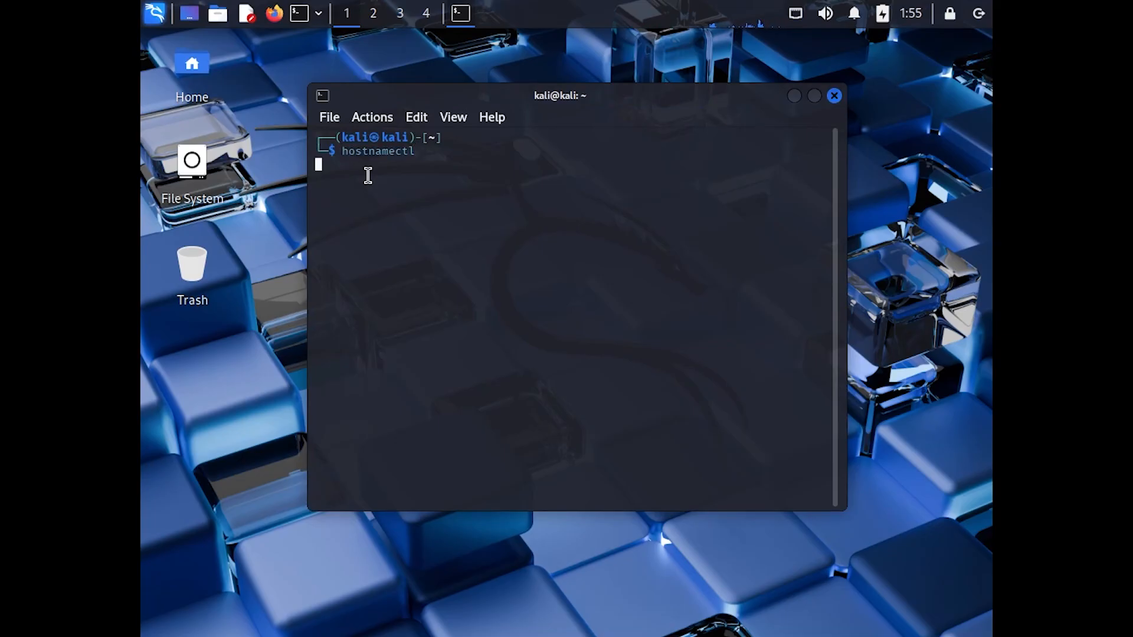